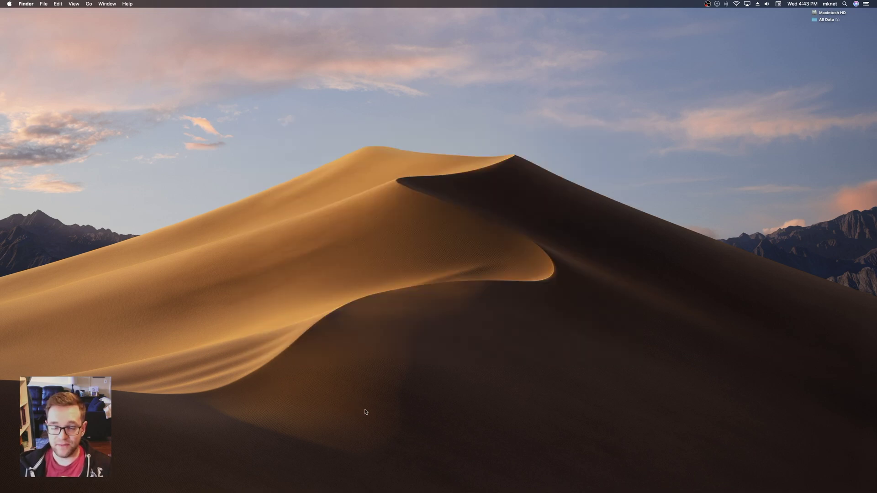
- Open Users & Groups, then return to the full grid of preference panes
click(653, 482)
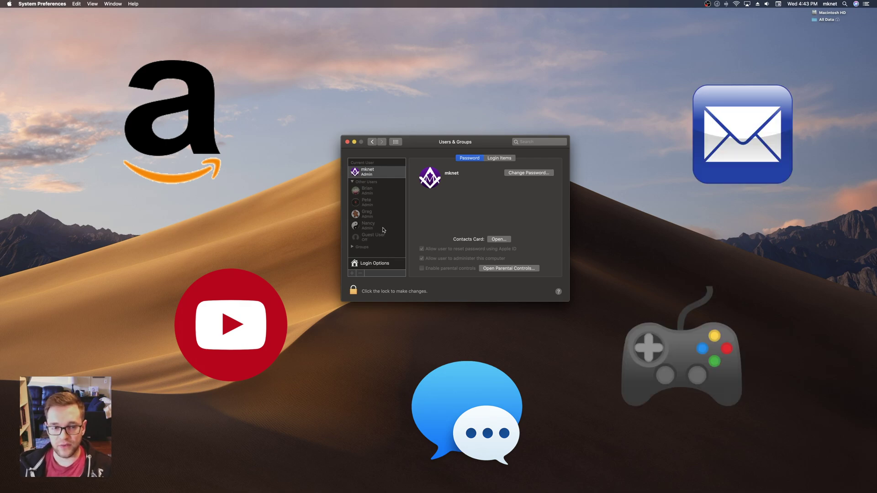
click(395, 142)
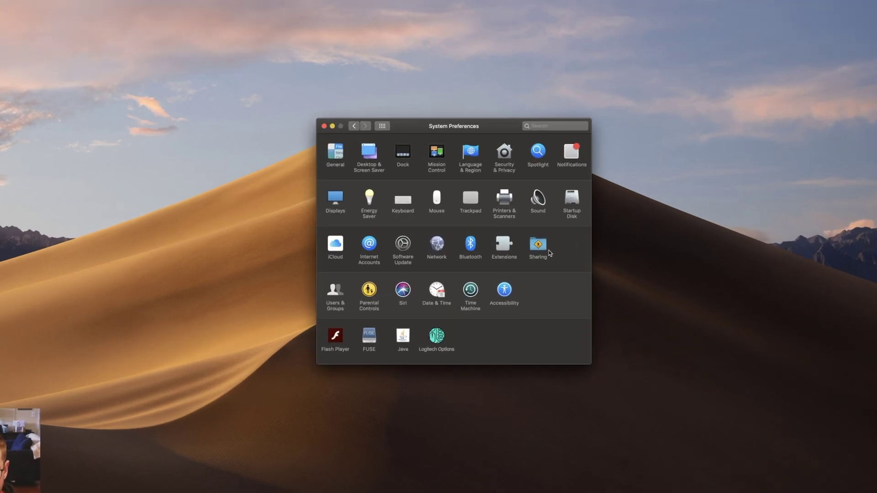
- Turn on Screen Sharing for all users in Sharing and select the vnc://192.168.1.3/ address
click(548, 252)
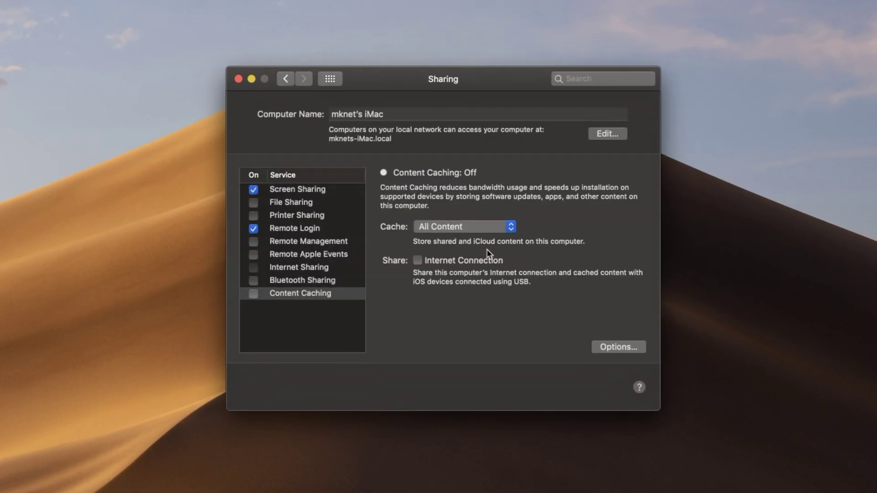
click(327, 191)
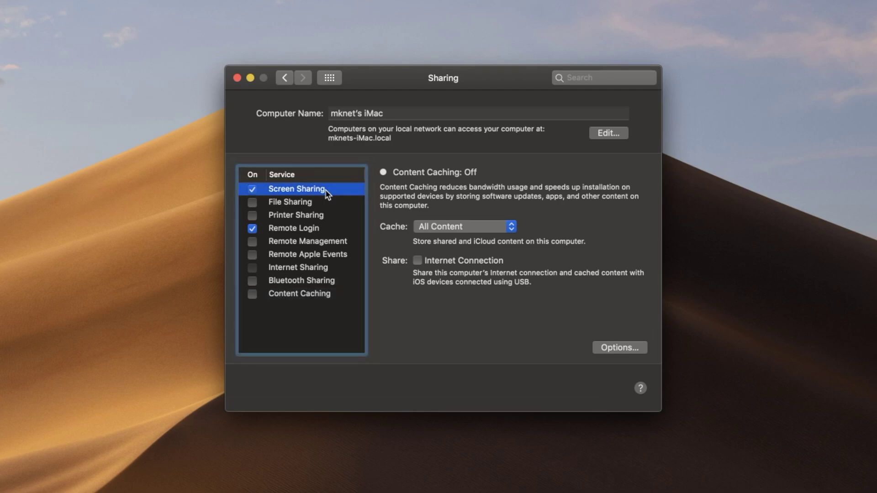
click(315, 230)
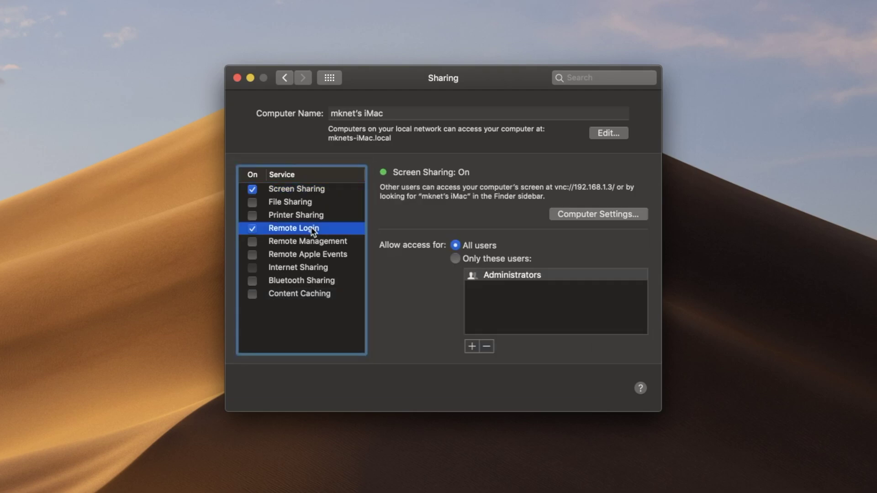
click(322, 191)
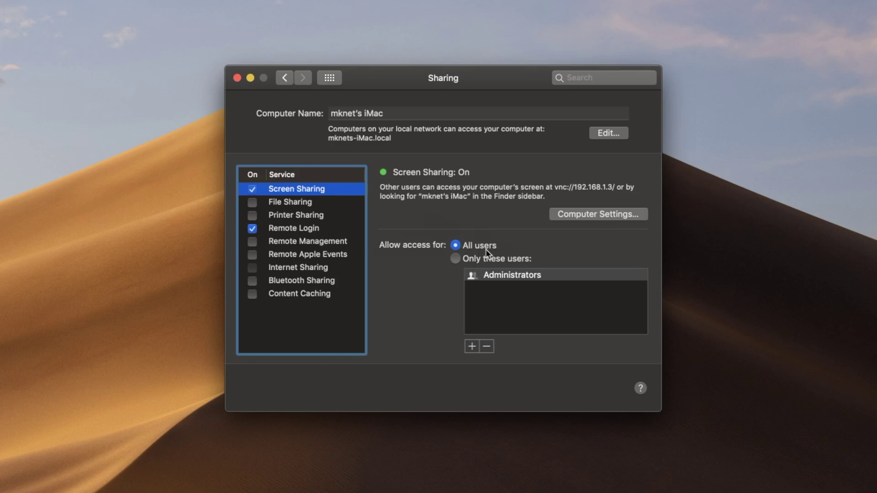
click(585, 217)
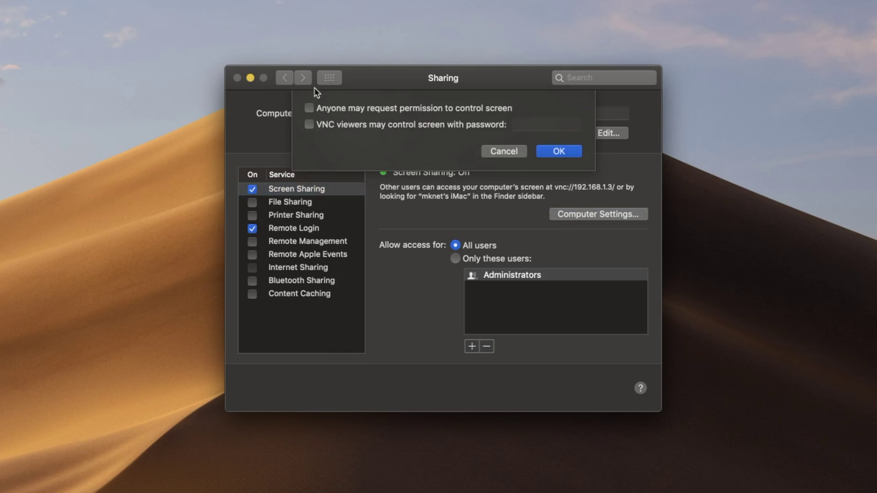
click(575, 155)
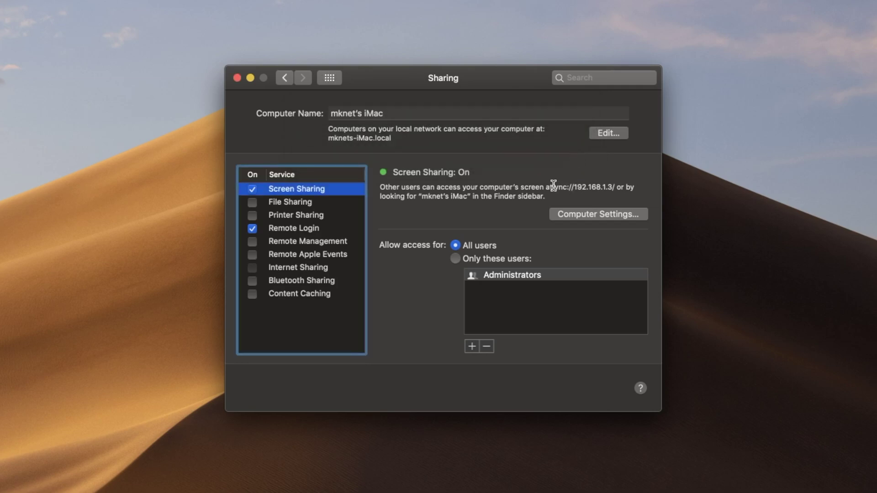
drag(554, 187, 616, 190)
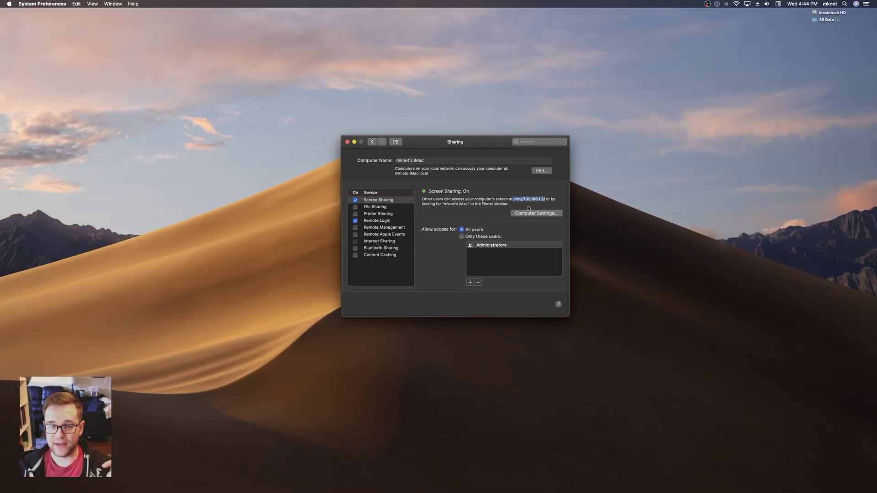
- Deselect the vnc:// address in the Sharing pane
click(528, 208)
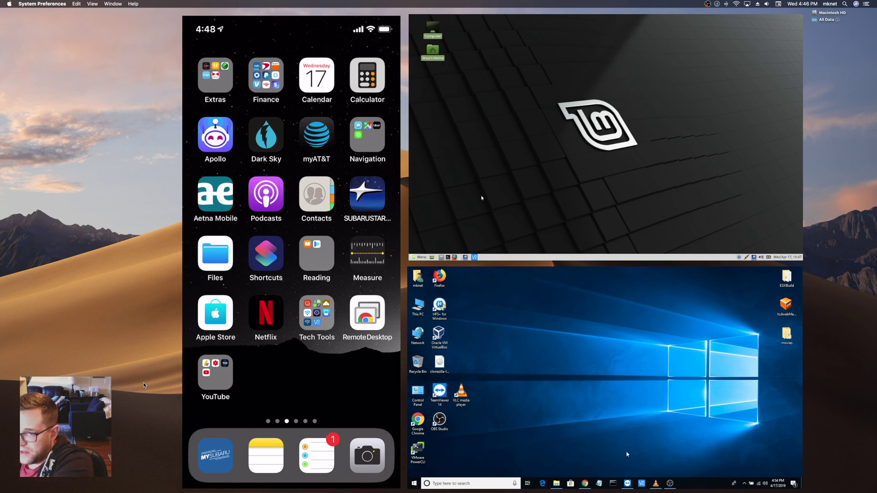
- Launch VNC Viewer on Windows, connect to the saved 192.168.1.3 entry and enter the user's password
click(642, 483)
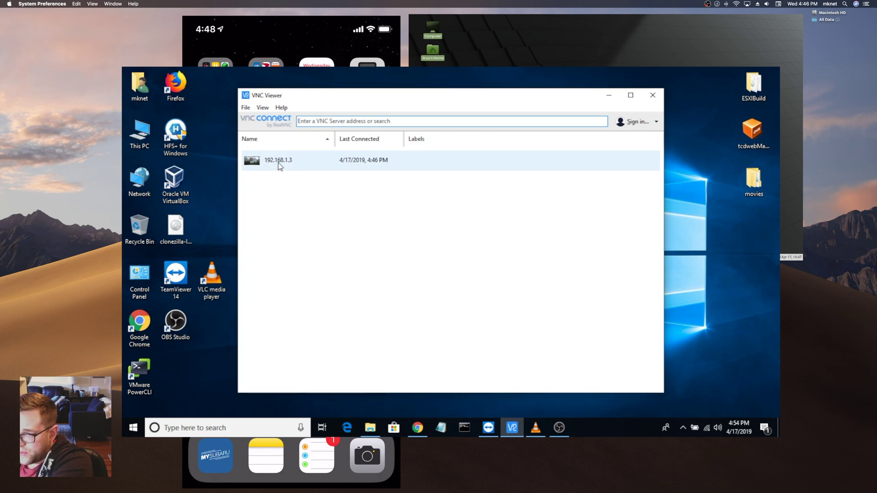
click(279, 165)
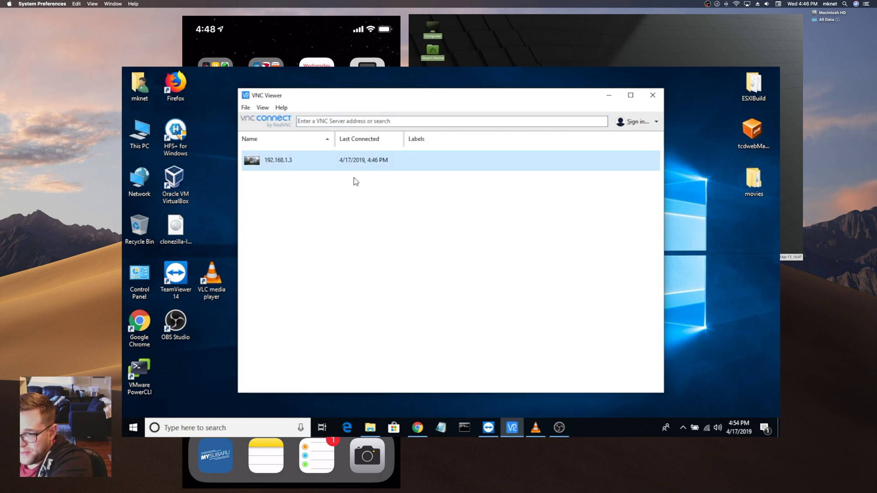
click(282, 163)
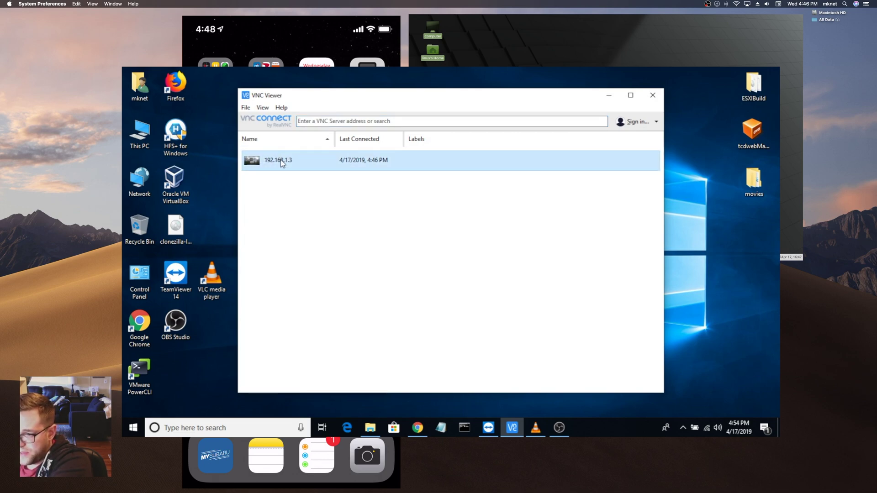
click(283, 209)
click(312, 120)
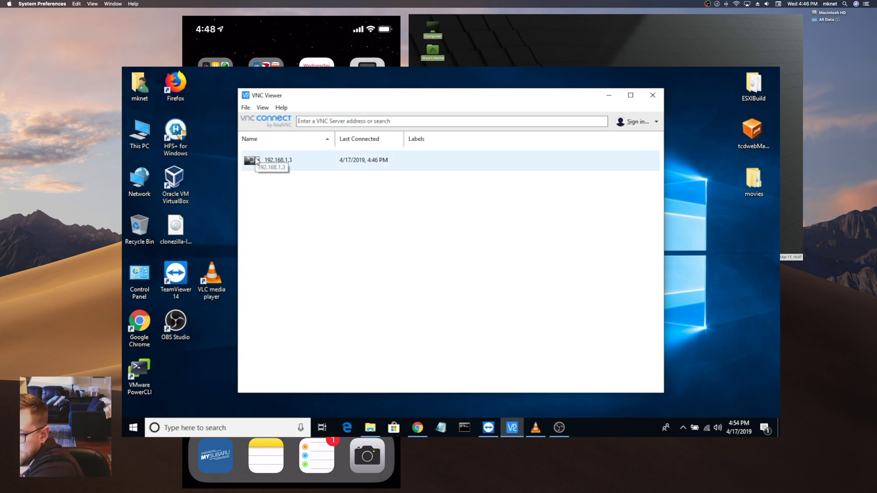
click(270, 165)
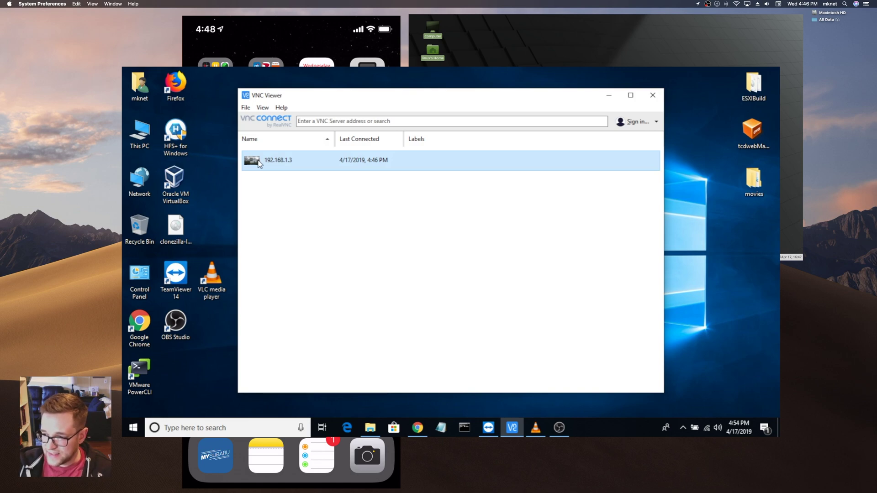
double_click(259, 164)
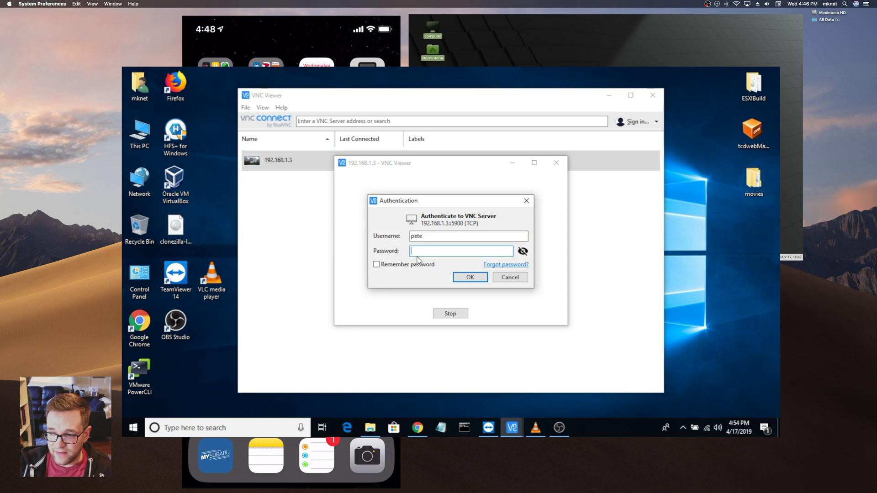
text(•)
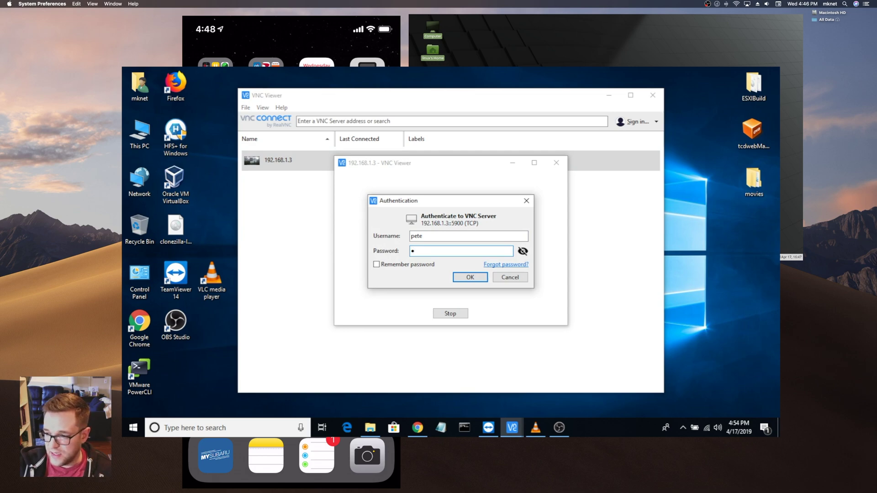
text(•••)
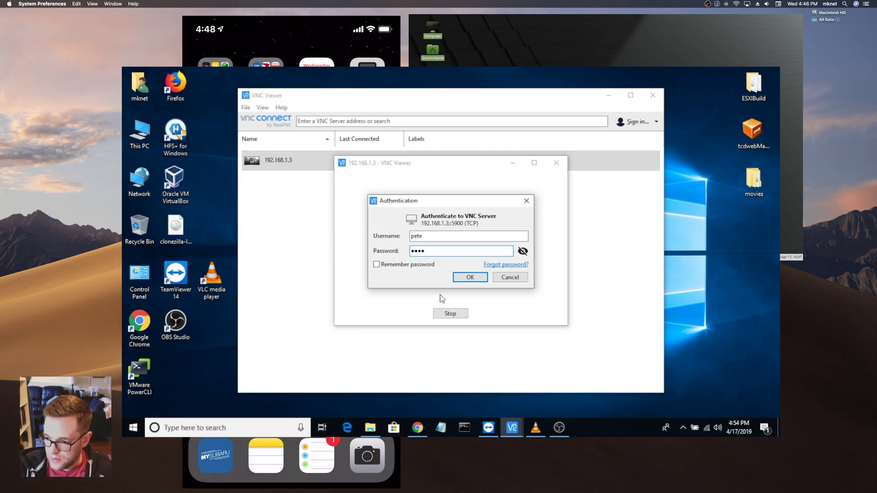
- Log in from Windows, then launch Mail and bring iMessage forward on the remote Mac
click(469, 278)
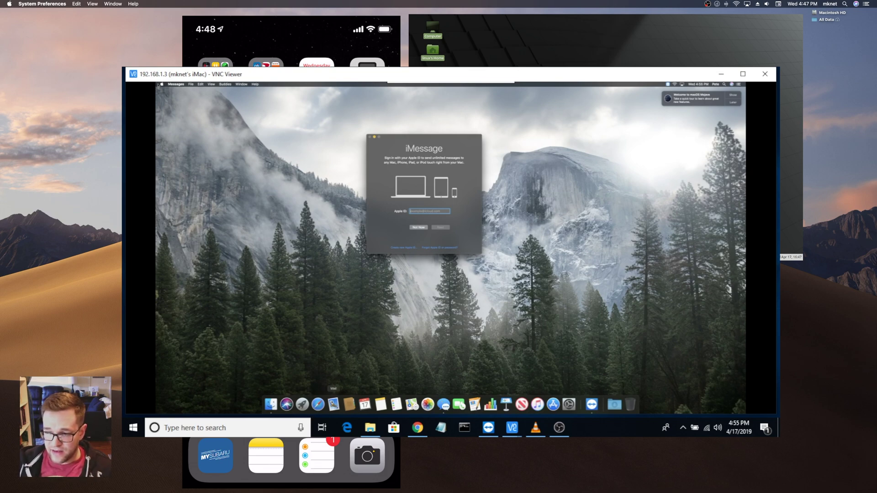
click(334, 404)
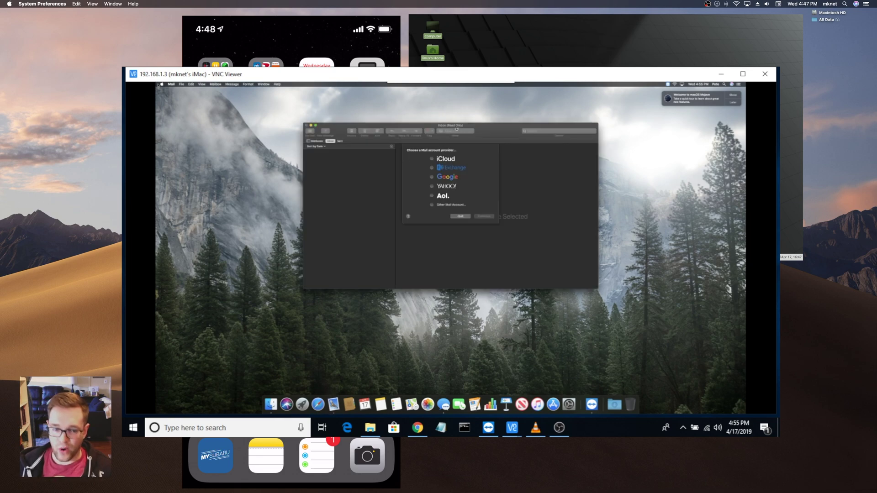
drag(491, 126, 493, 128)
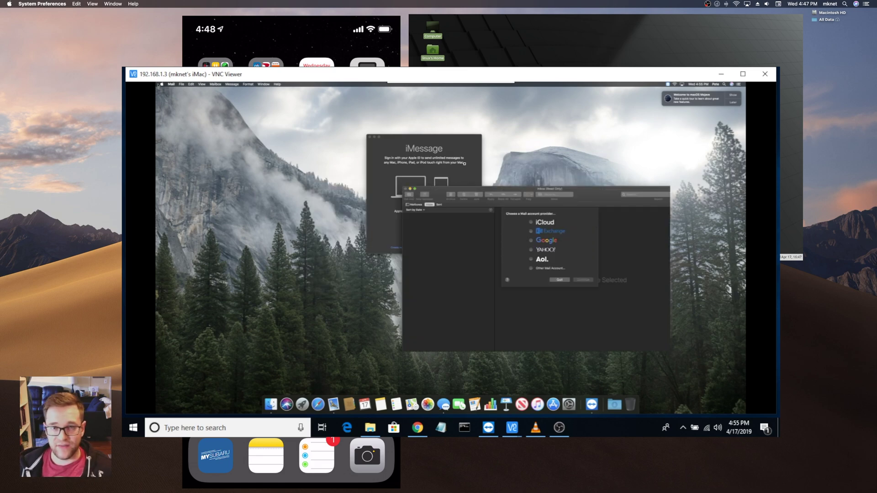
click(416, 134)
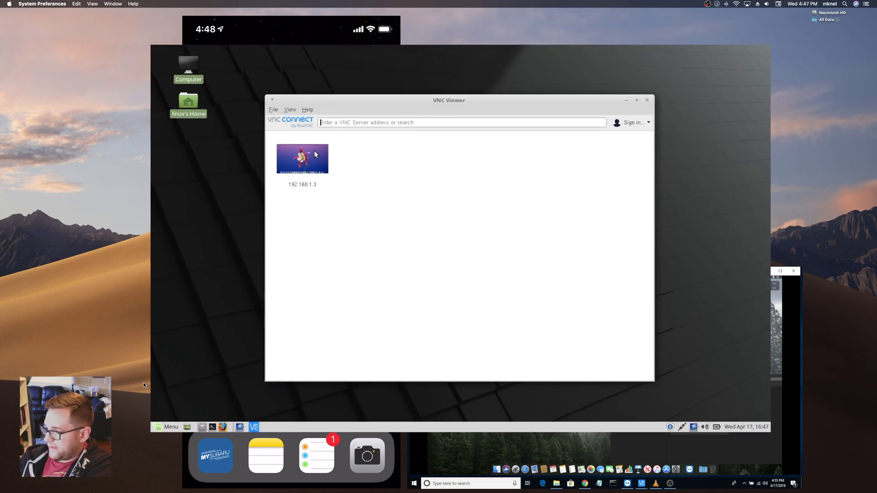
- Connect from Linux to 192.168.1.3 and log in with the second user's password
double_click(316, 154)
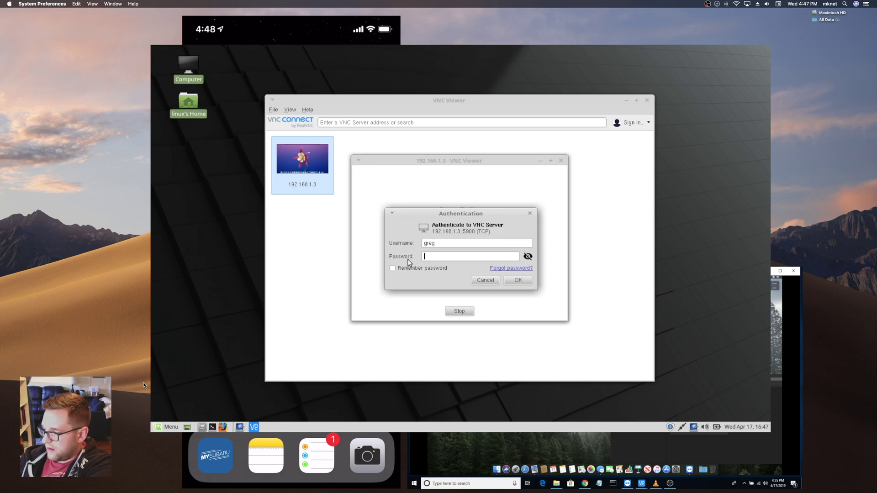
click(468, 243)
click(462, 257)
text(****)
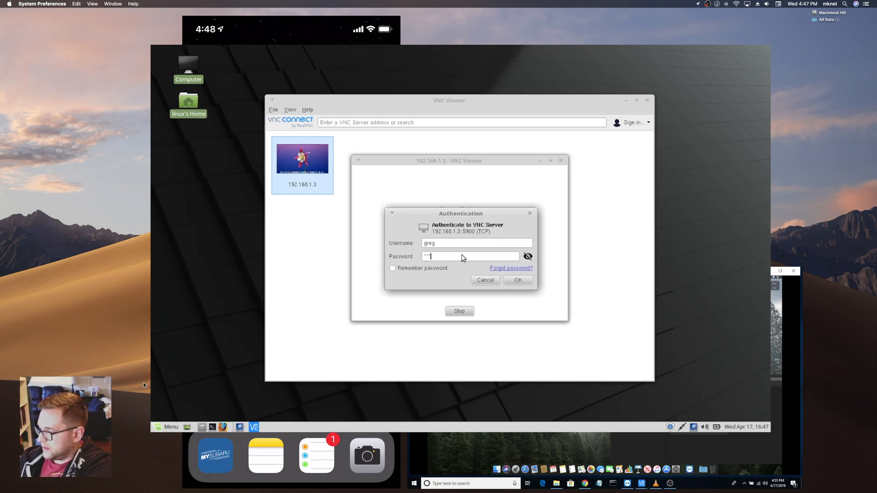
click(517, 280)
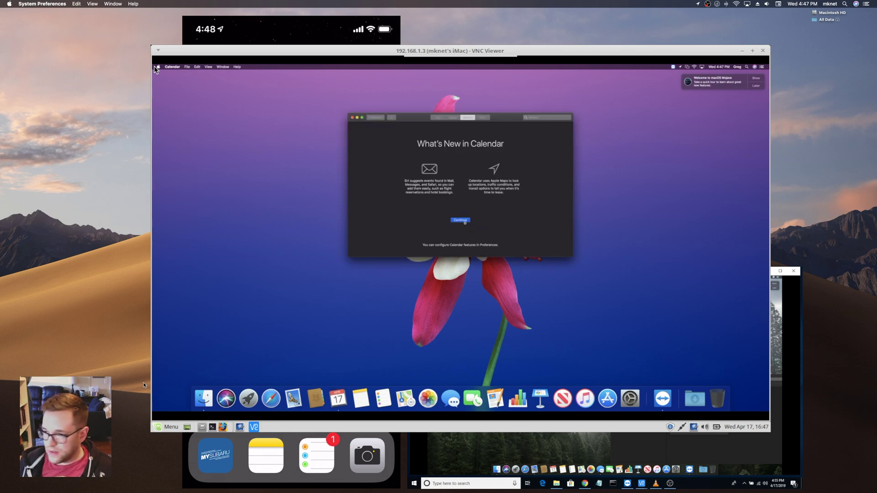
- Dismiss Calendar's welcome on Linux, then submit the third user's password on the iPhone
click(465, 219)
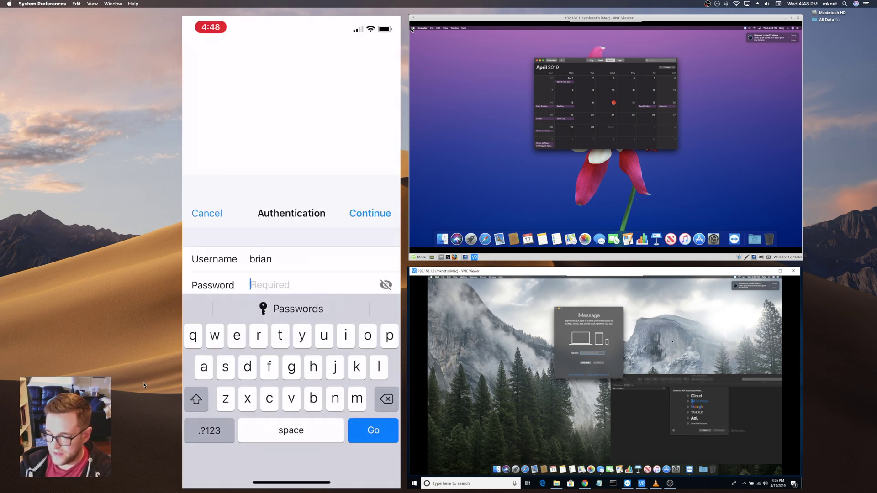
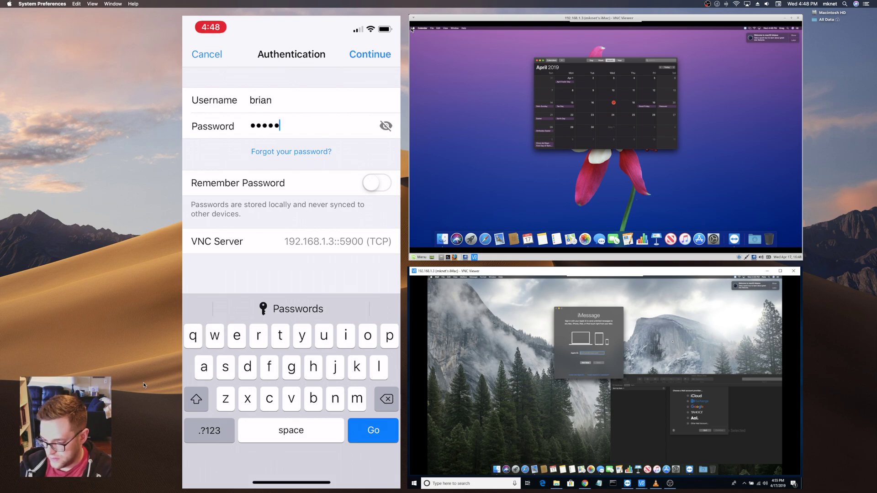
key(Return)
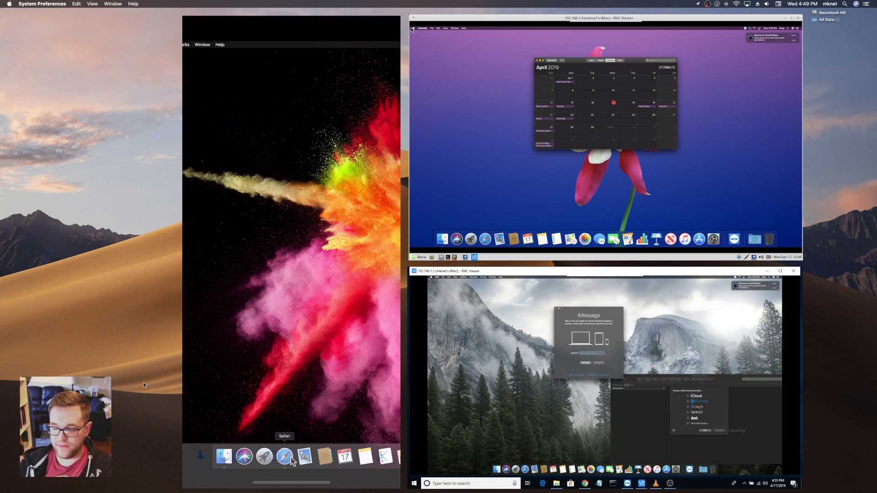
- Launch Safari in the iPhone's remote session and open the Apple favourite
click(291, 458)
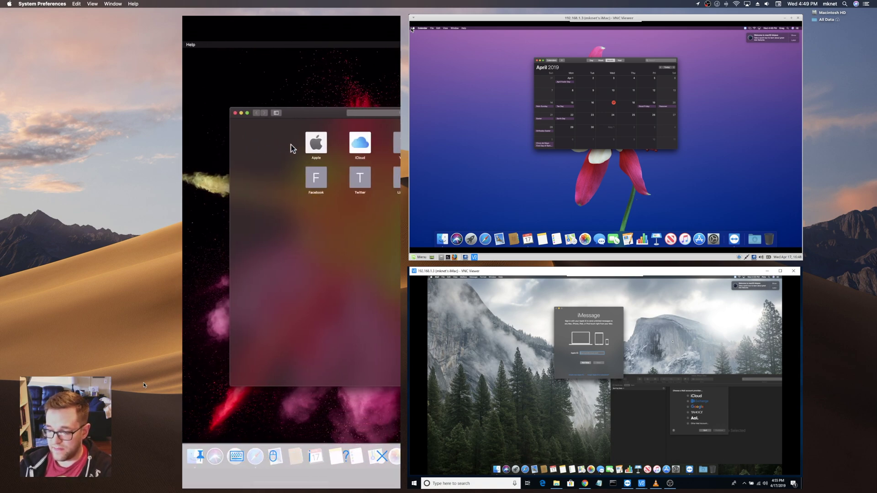
click(292, 150)
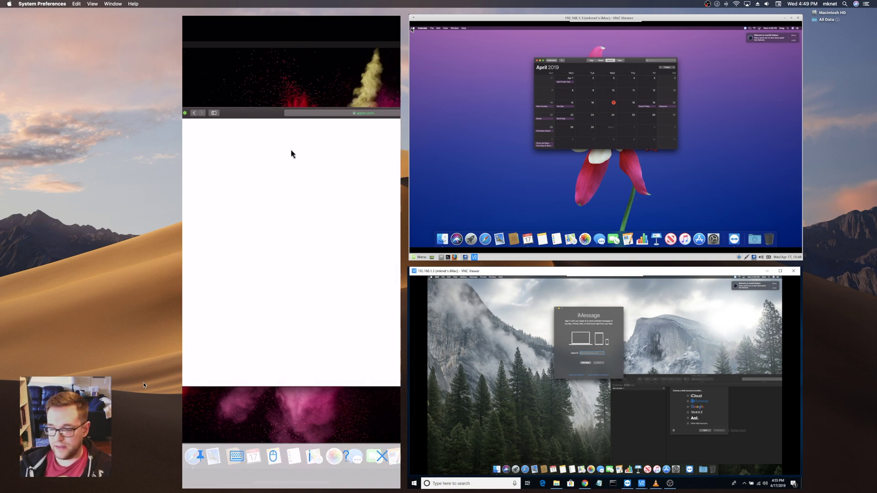